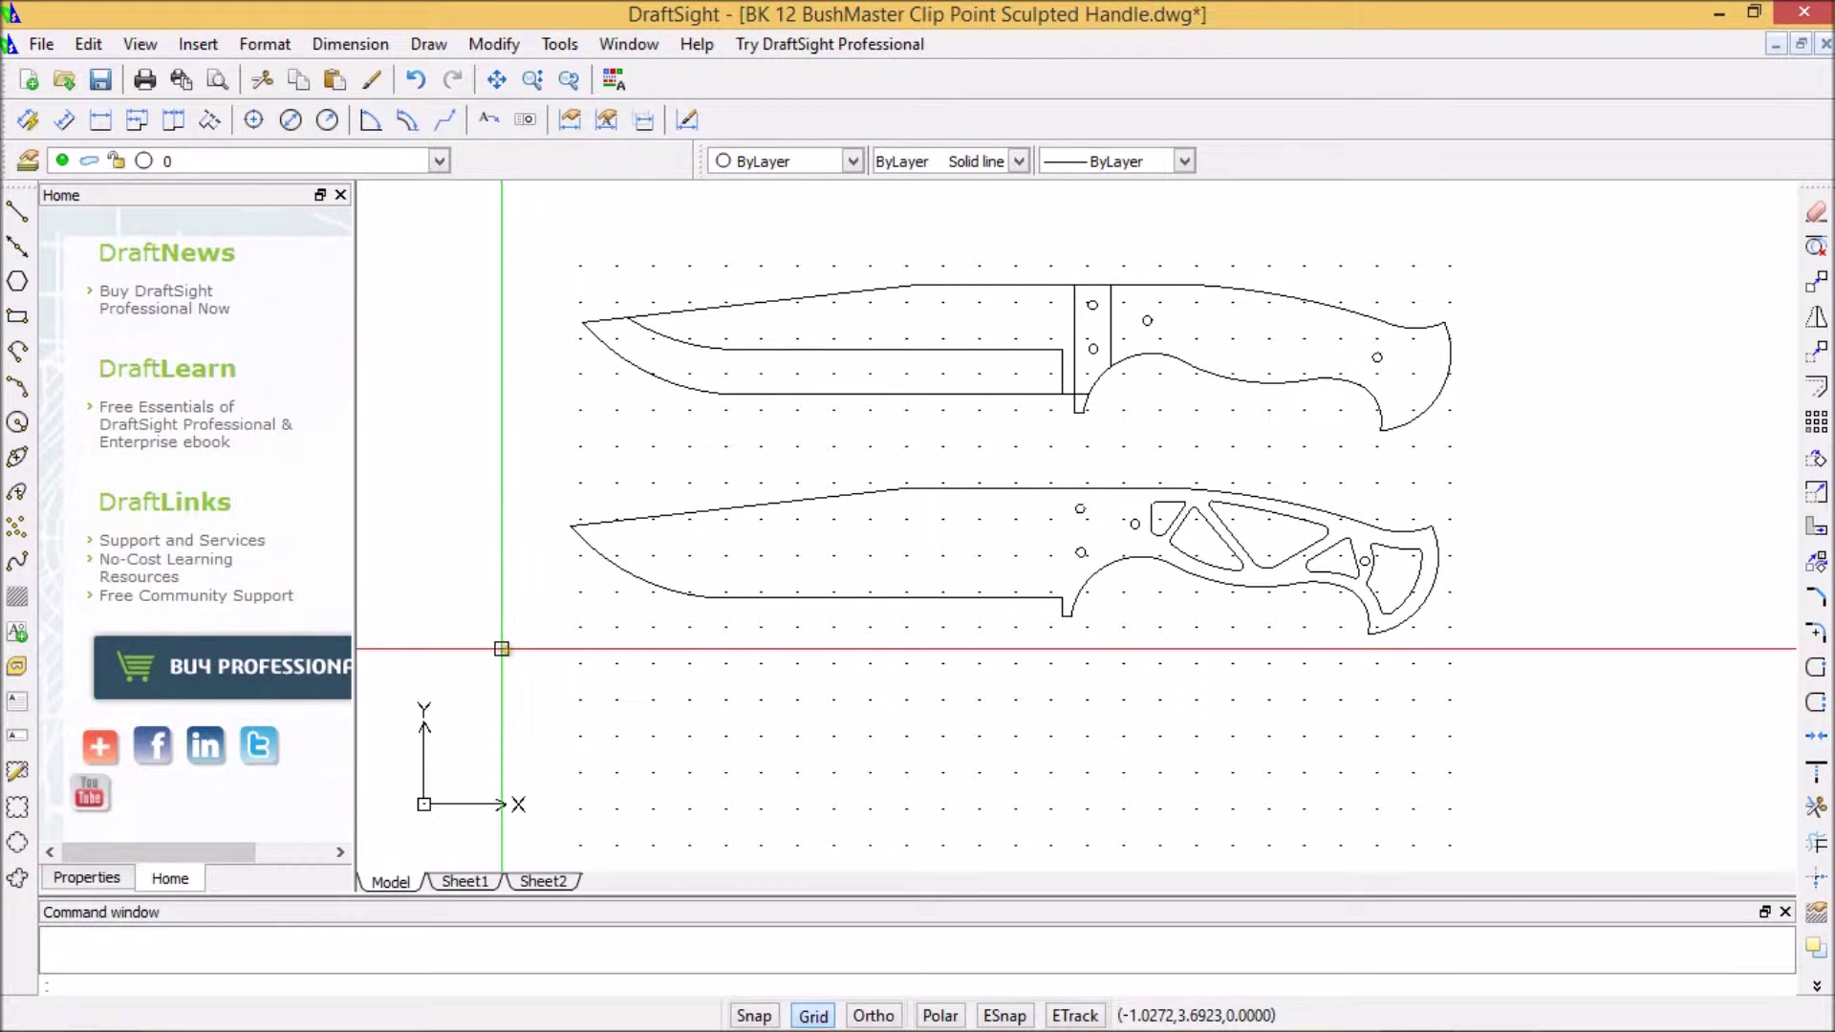
scroll(591, 655, "up", 2)
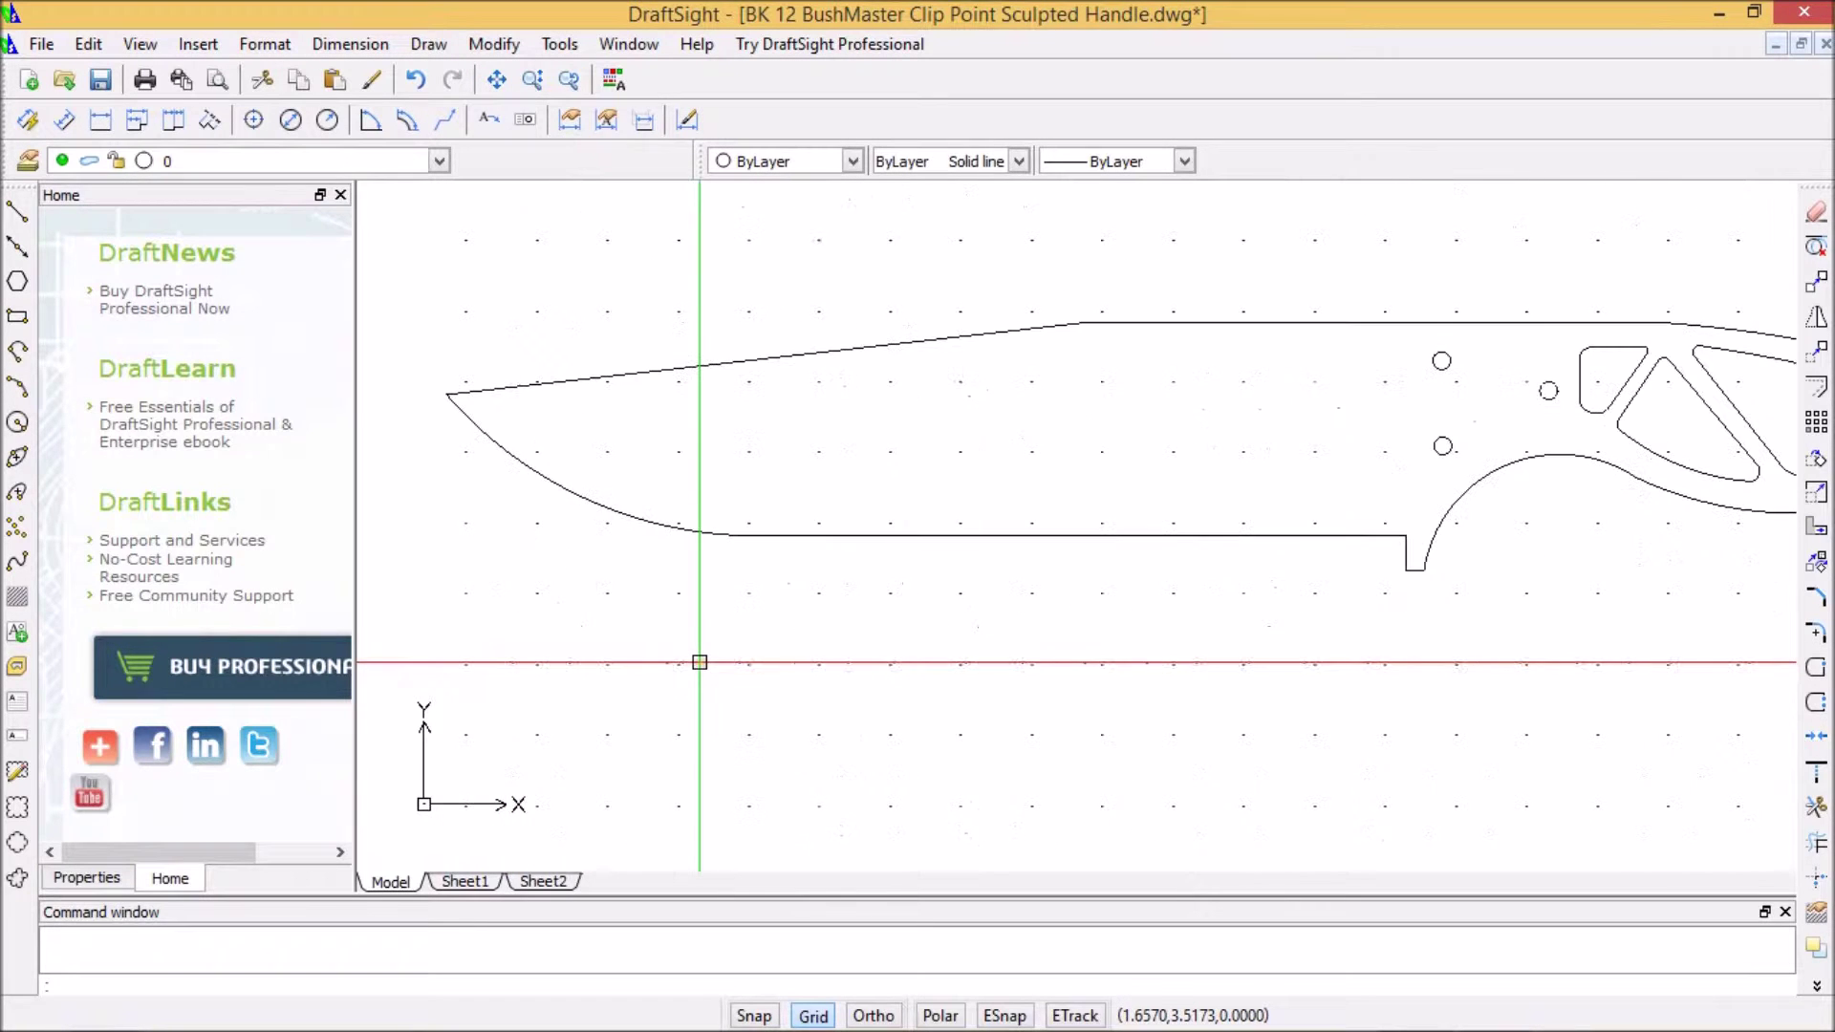
scroll(891, 532, "down", 1)
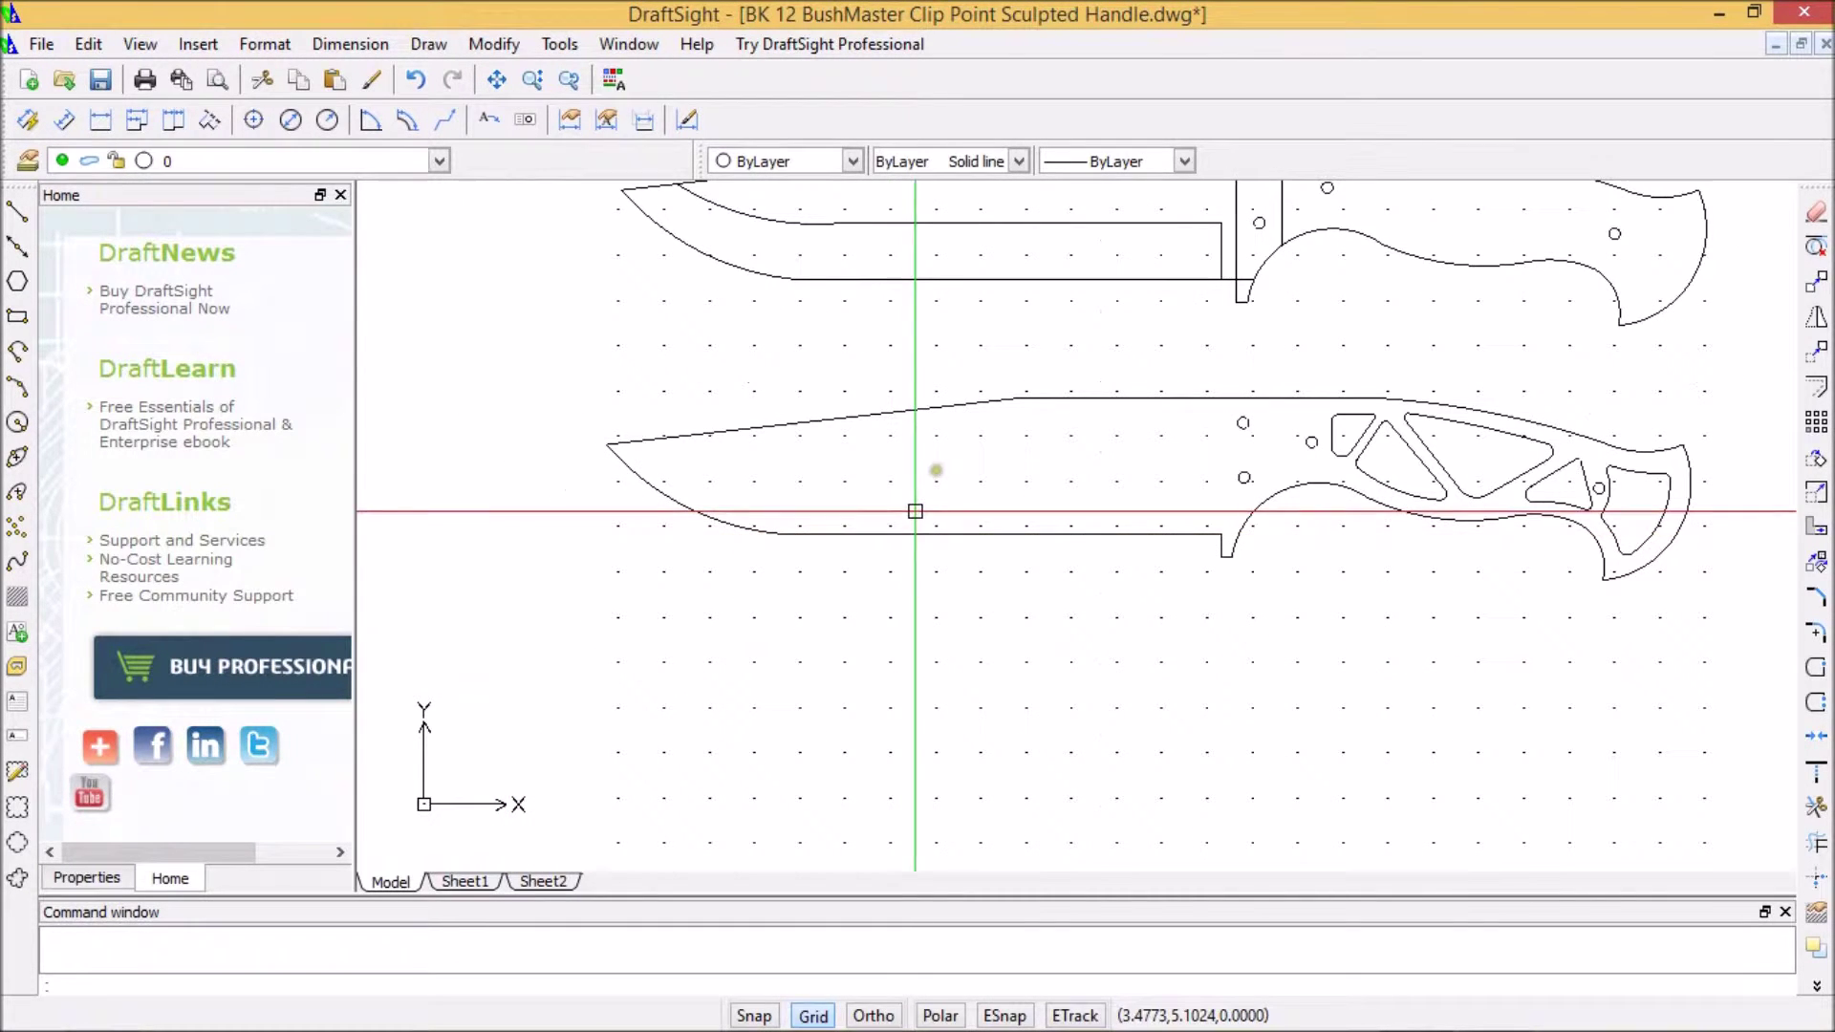
middle_click_drag(935, 376, 709, 548)
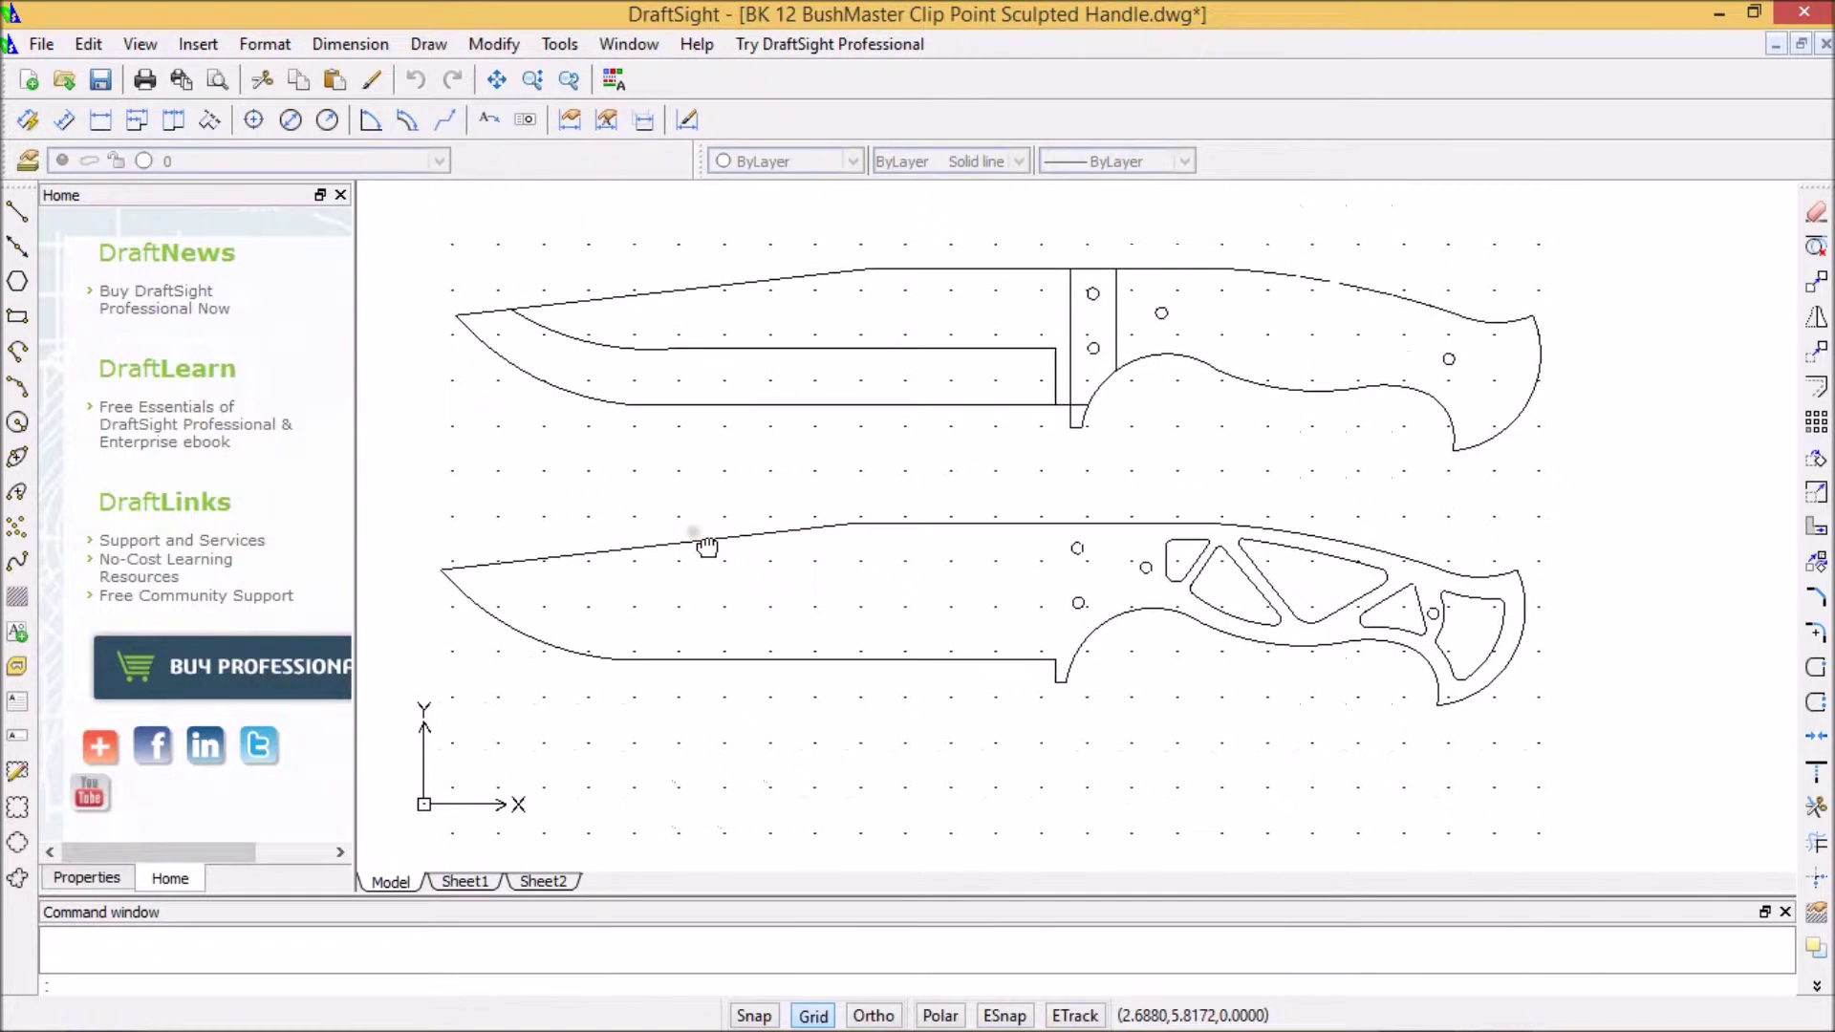